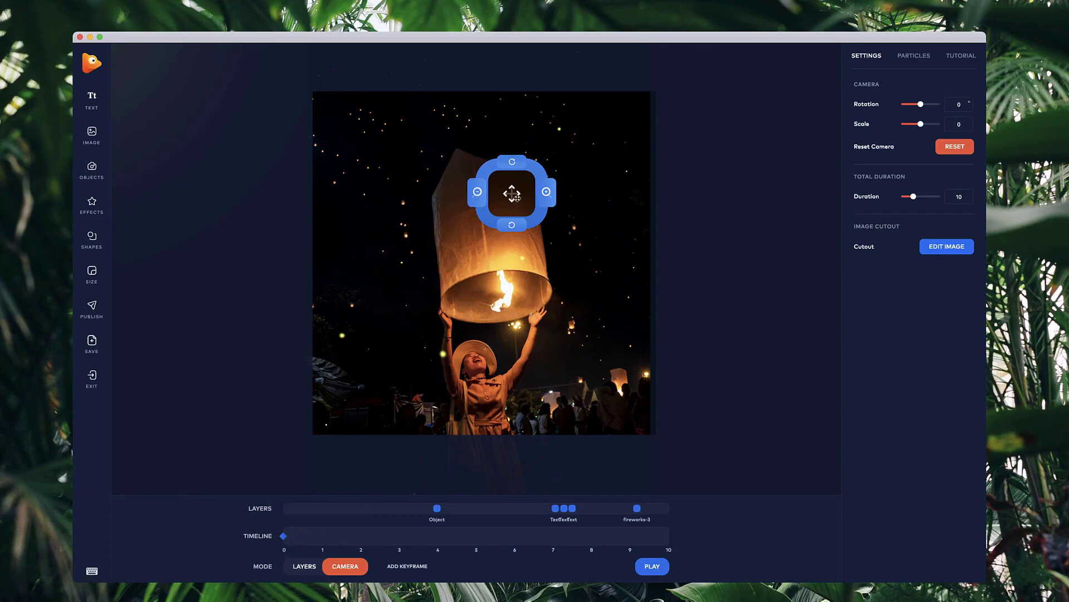
Add a second camera keyframe and move it to 4 seconds on the timeline
mouse_move(513, 196)
left_mouse_down()
mouse_move(533, 182)
mouse_move(509, 212)
mouse_move(493, 191)
mouse_move(502, 193)
left_mouse_up()
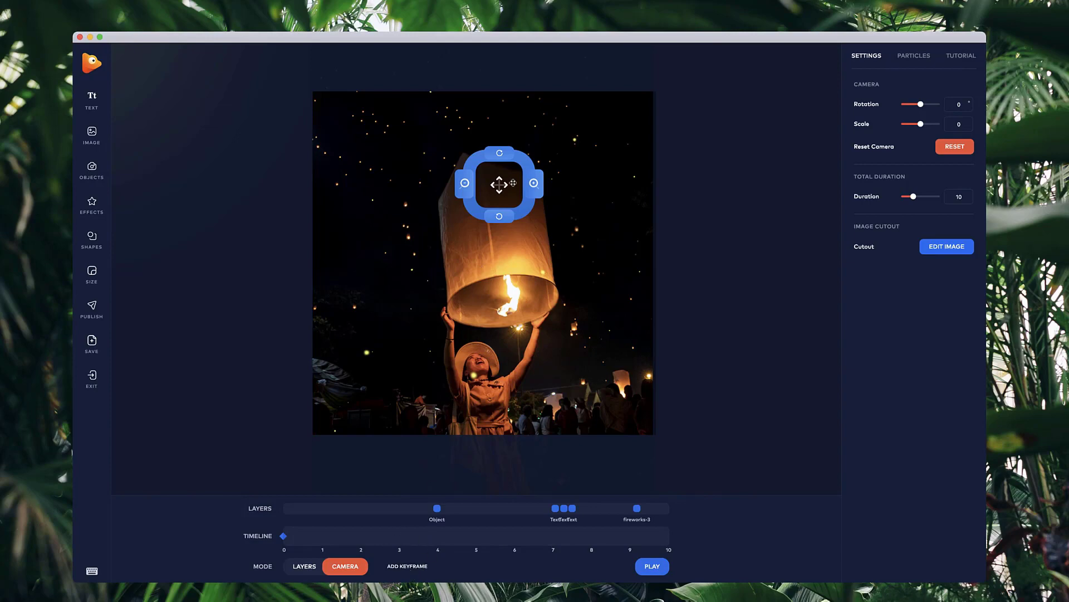
left_click_drag(520, 211, 537, 192)
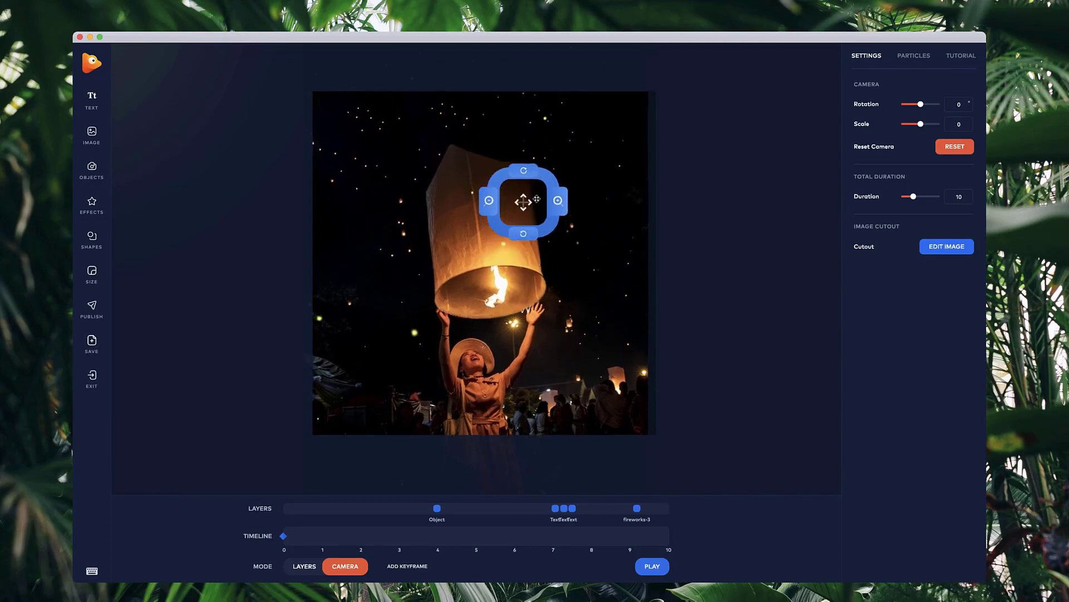
left_click(415, 568)
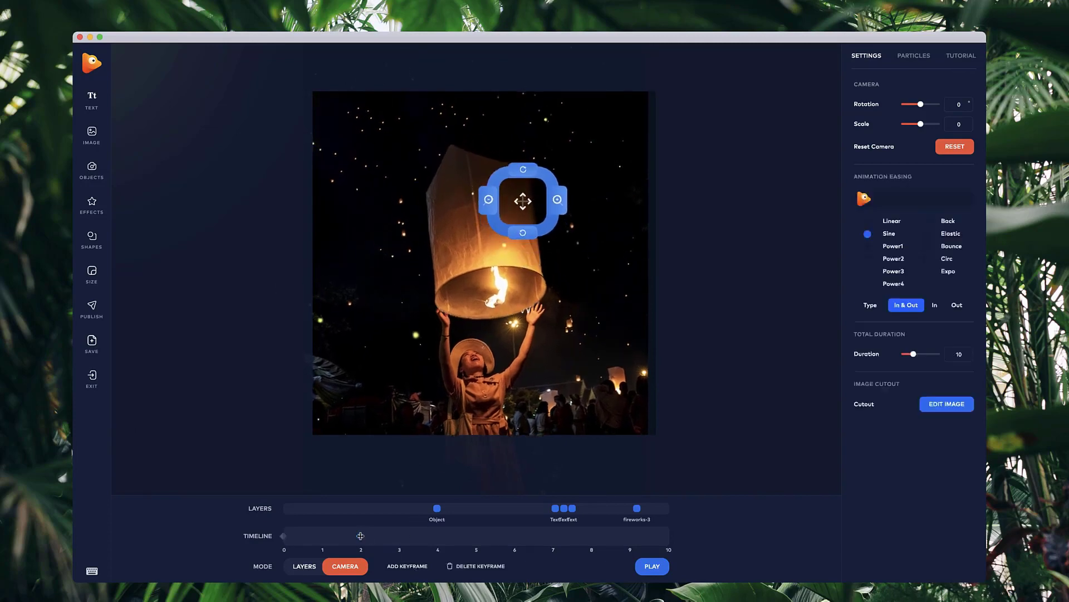
left_click_drag(362, 536, 436, 546)
left_click(282, 536)
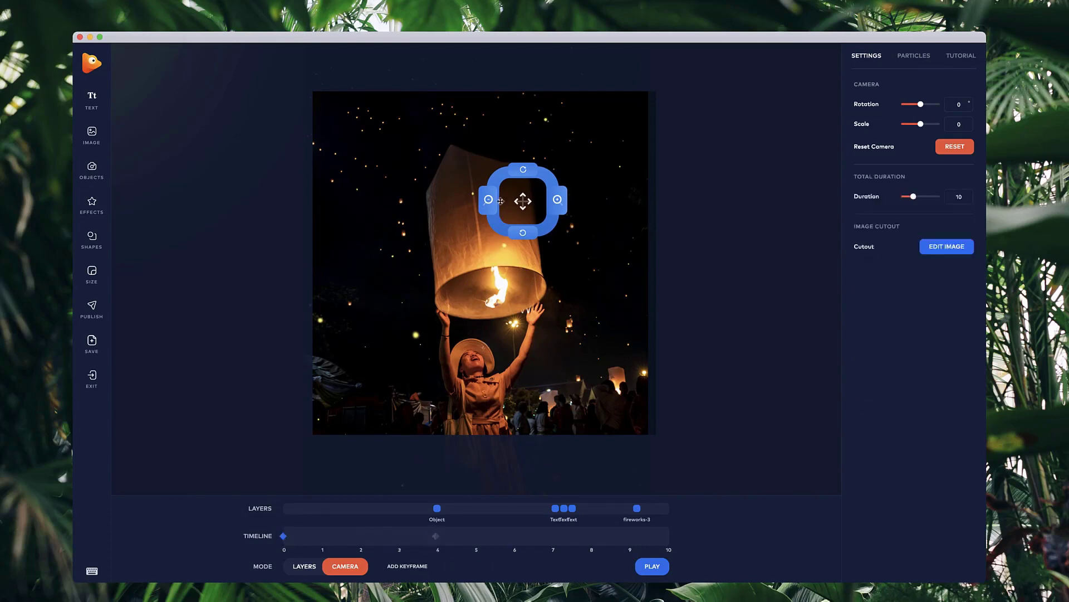
left_click(437, 535)
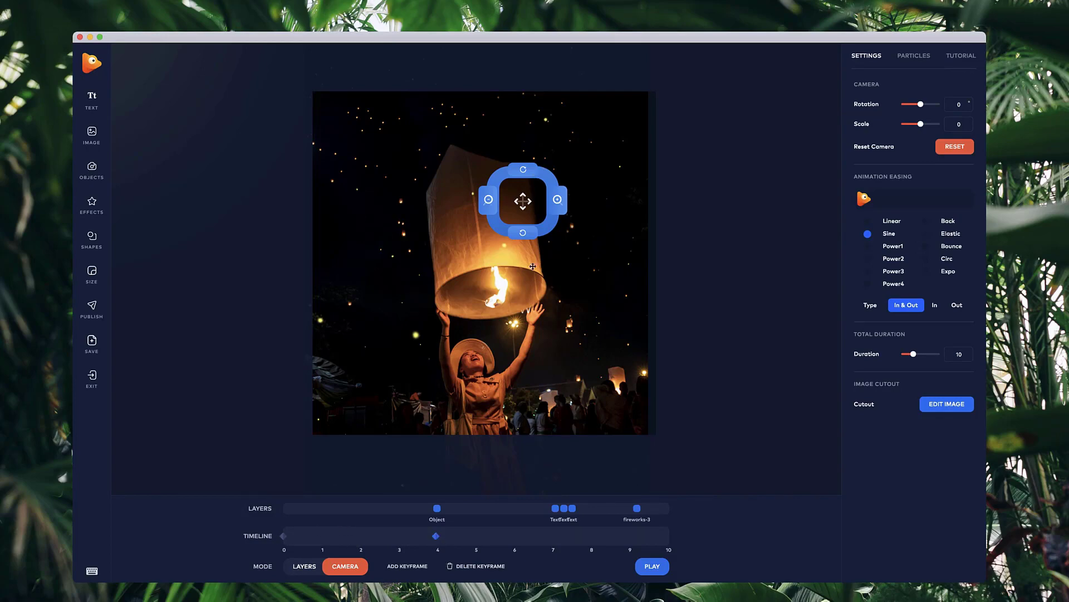
At the 4-second keyframe, pan down to the sale text and zoom to scale 8
left_click_drag(522, 202, 529, 462)
left_click(564, 461)
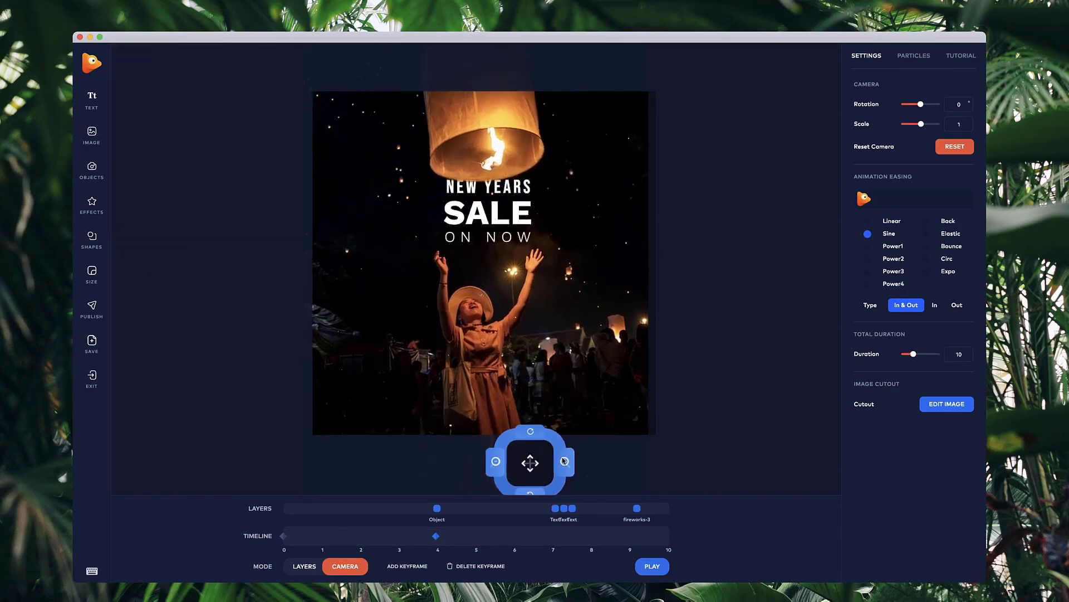
left_click(564, 460)
left_click(564, 461)
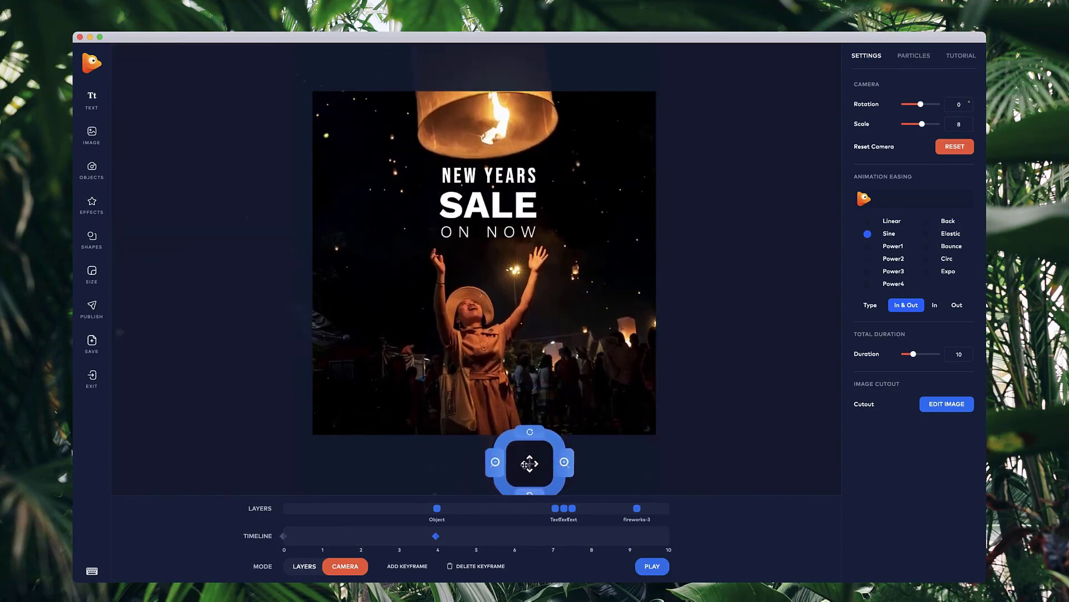
left_click_drag(524, 464, 512, 474)
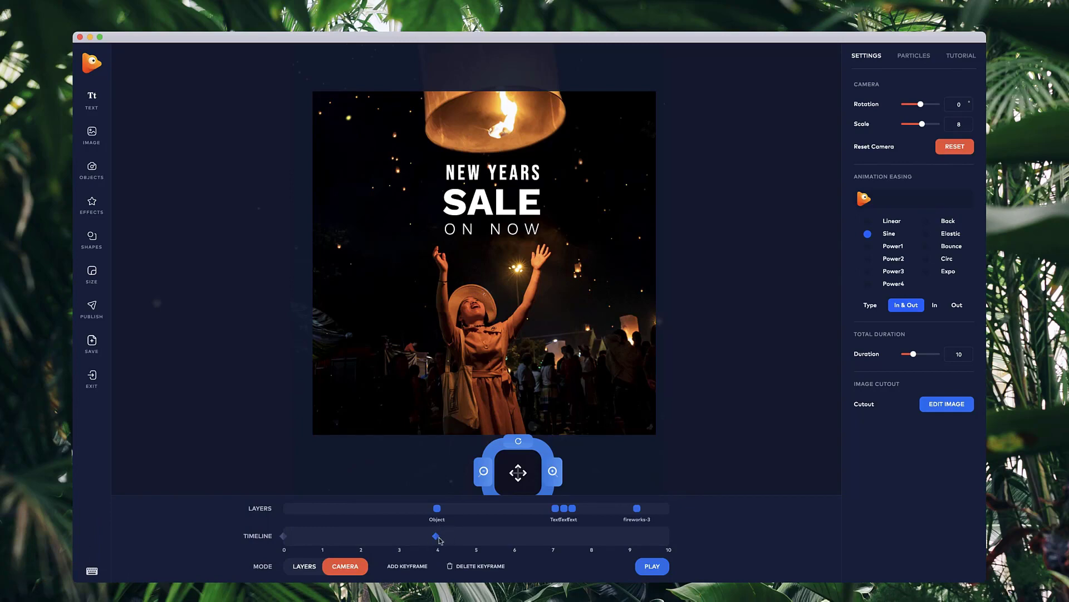
Preview the camera pan from the lantern down to the NEW YEARS SALE ON NOW text
left_click(284, 536)
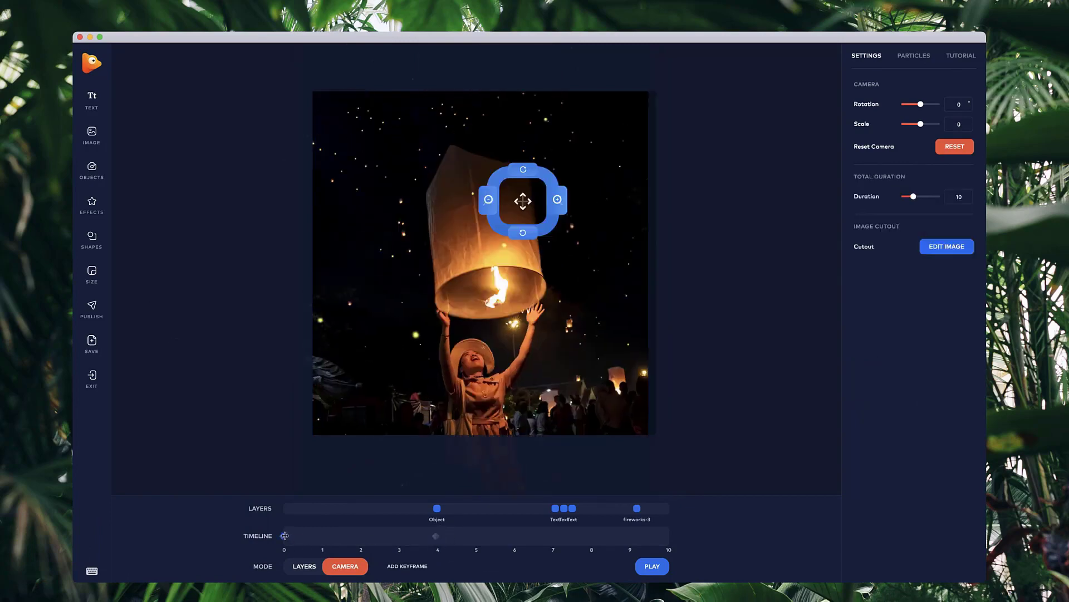
left_click(435, 536)
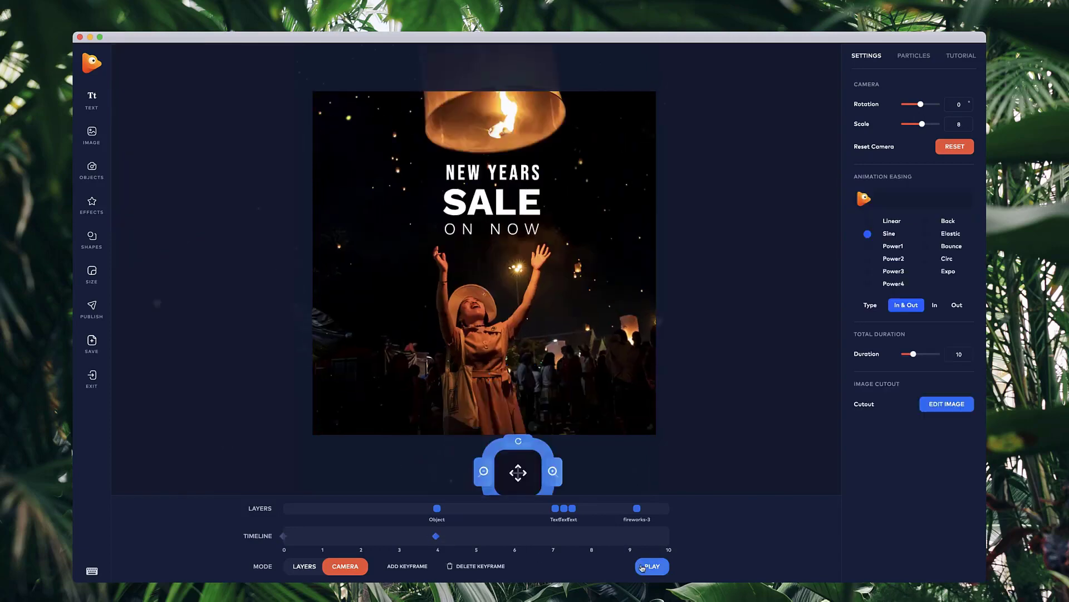
left_click(659, 568)
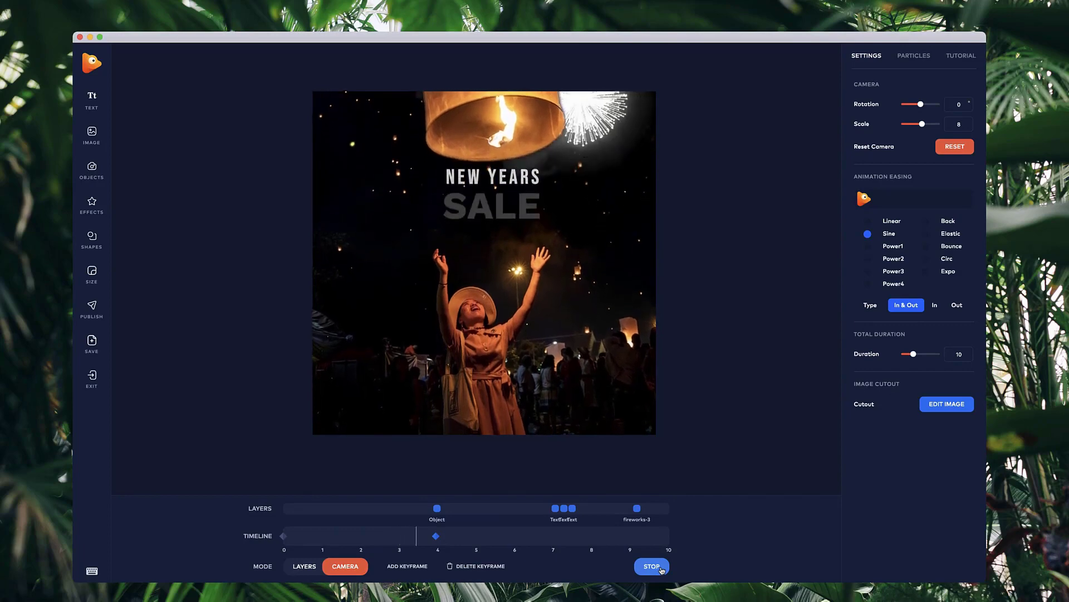
left_click(662, 567)
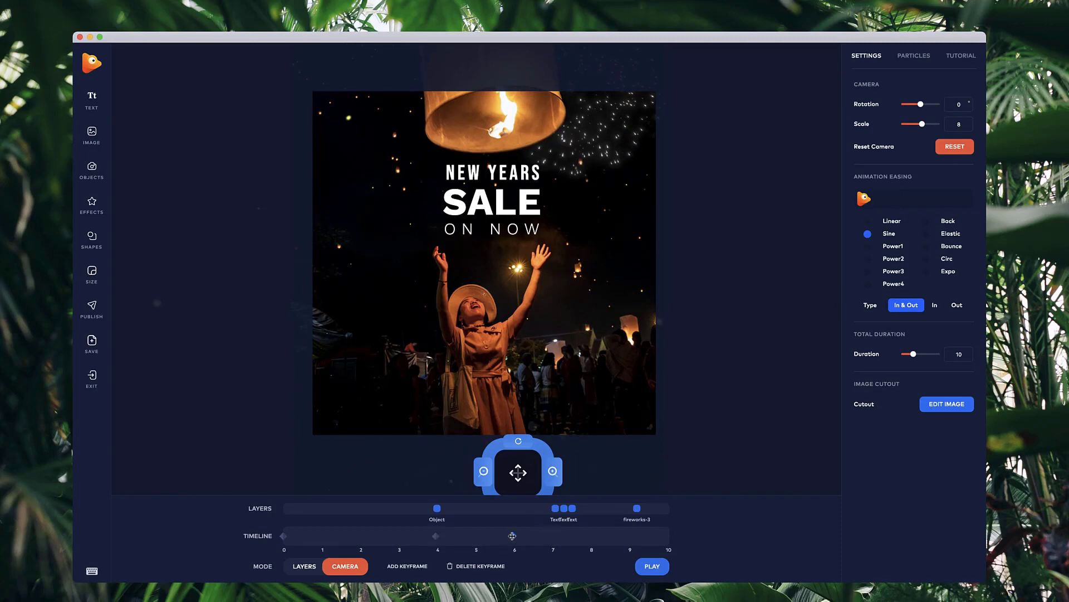
Place a keyframe at 7 seconds reframing the lantern, tilted -2 degrees, and preview it
left_click_drag(513, 535, 551, 537)
left_click_drag(524, 478, 517, 243)
left_click(517, 245)
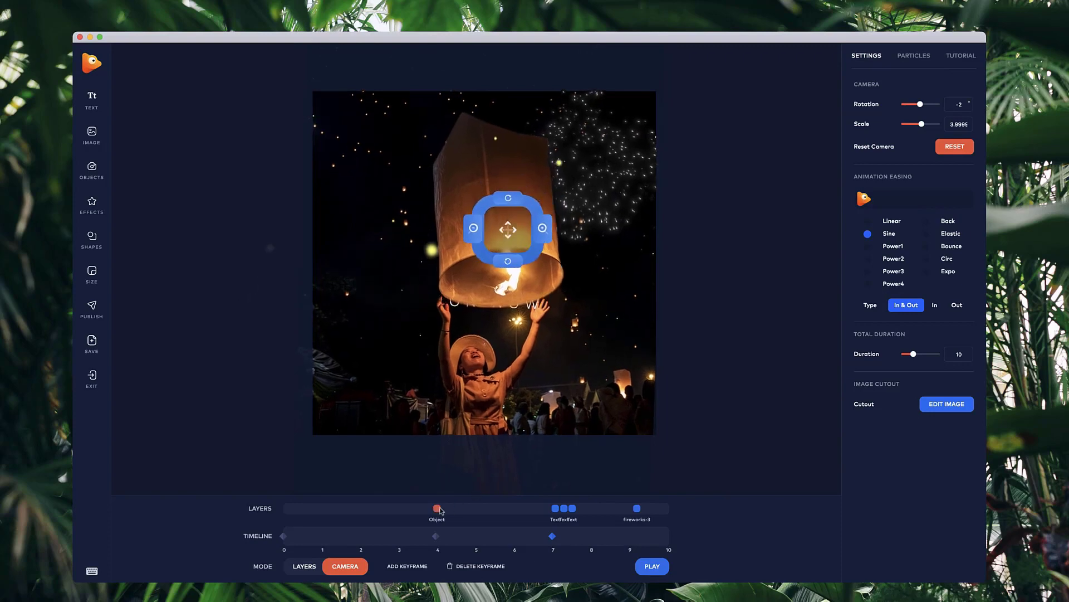
left_click_drag(505, 225, 508, 195)
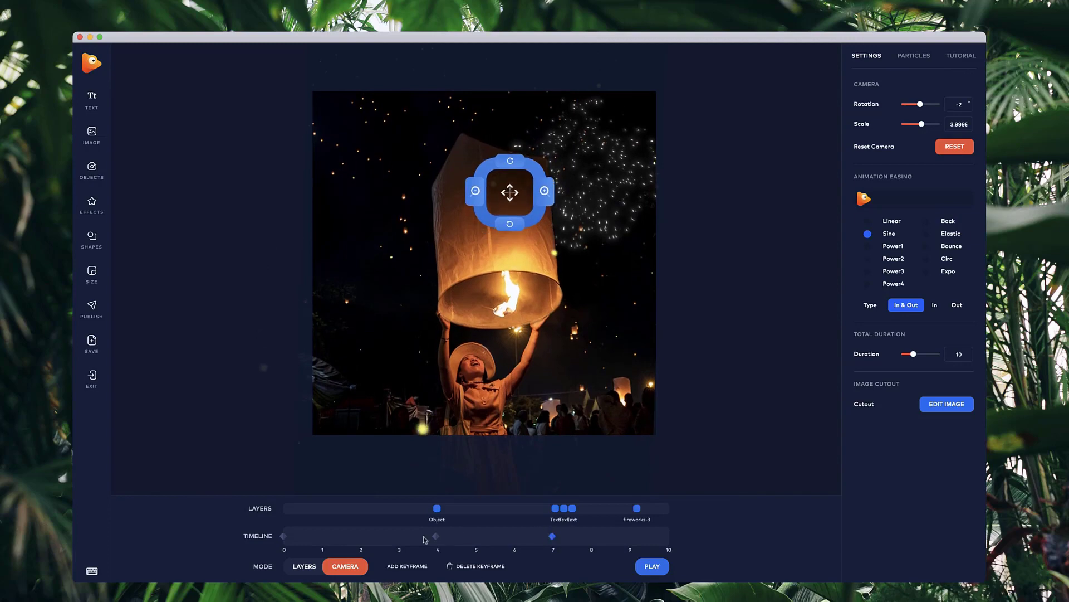
left_click(657, 573)
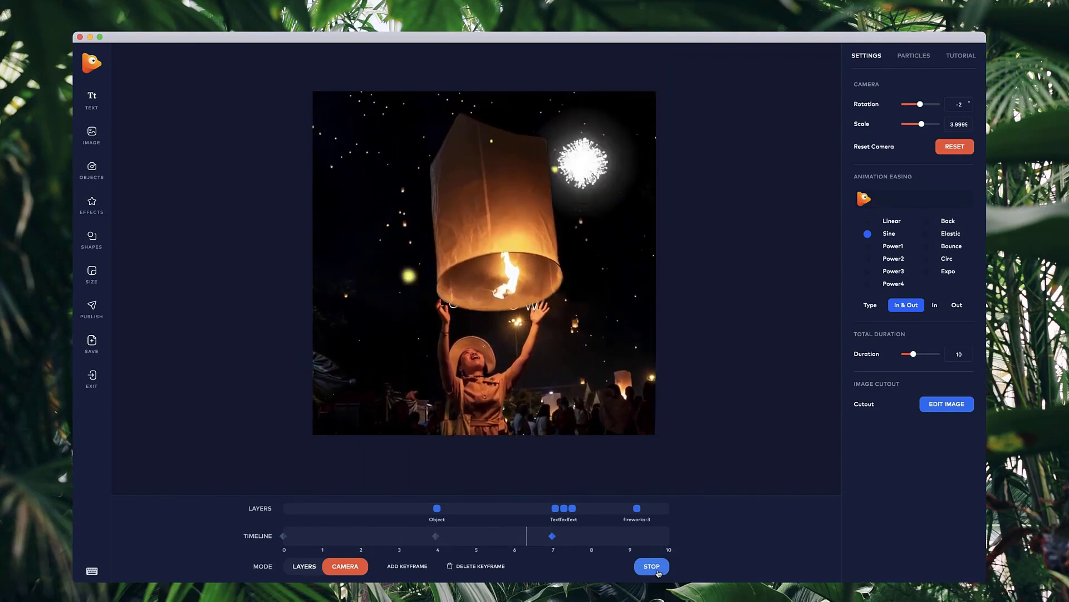
left_click(657, 572)
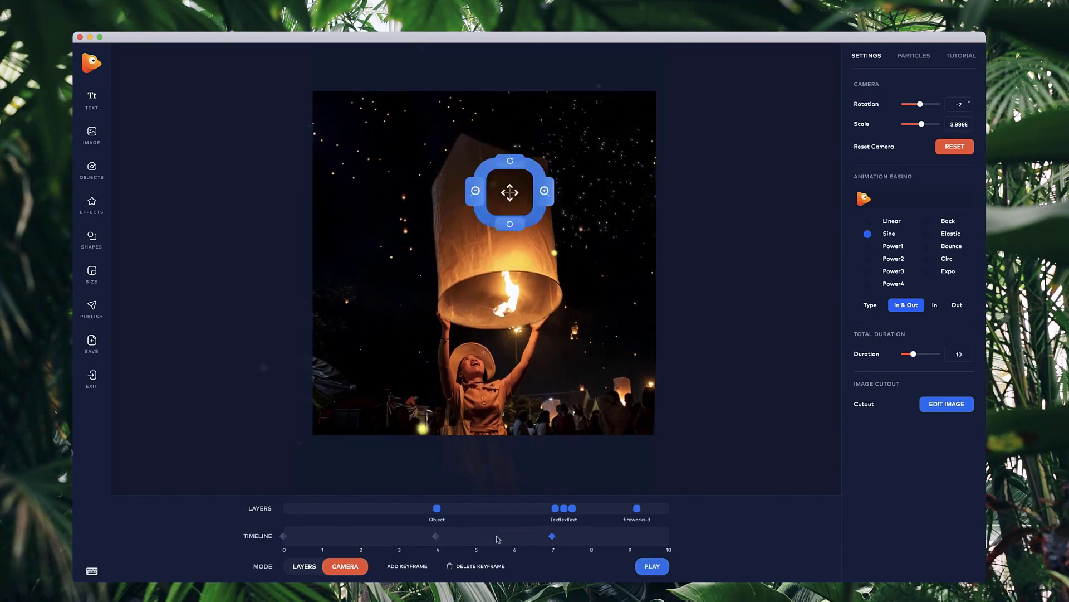
Move the lantern keyframe to 8 seconds and review the keyframes at 0, 4 and 8
left_click_drag(578, 541, 588, 543)
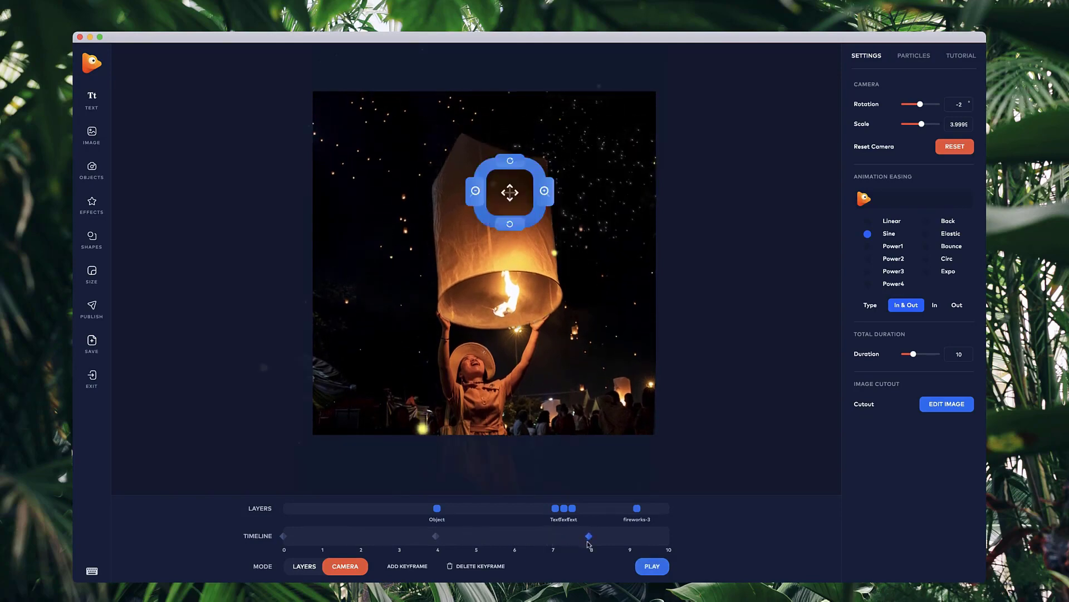
left_click(284, 537)
left_click(436, 535)
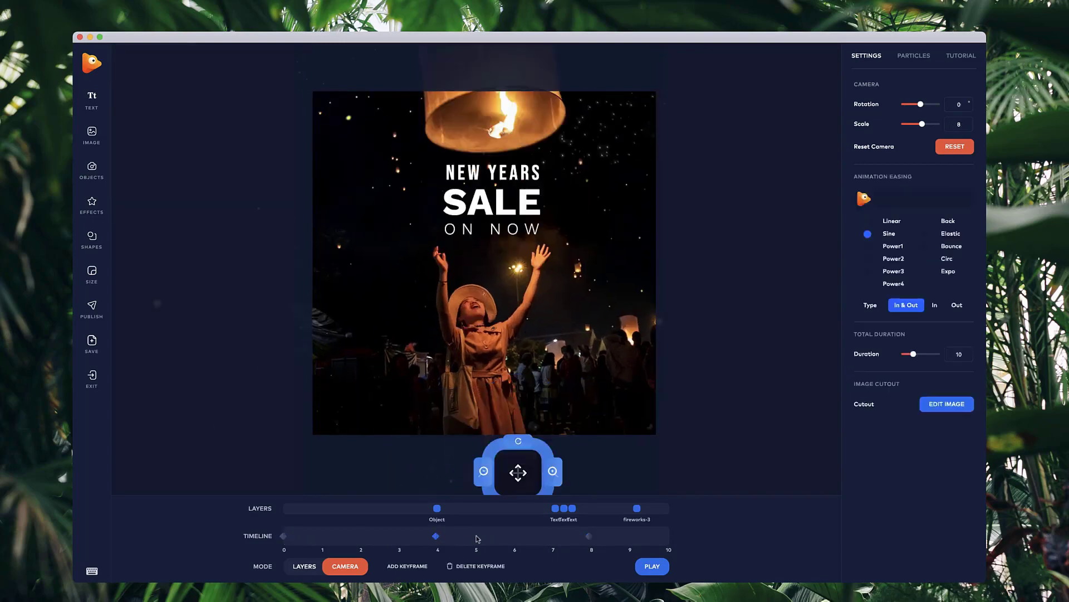
left_click(590, 536)
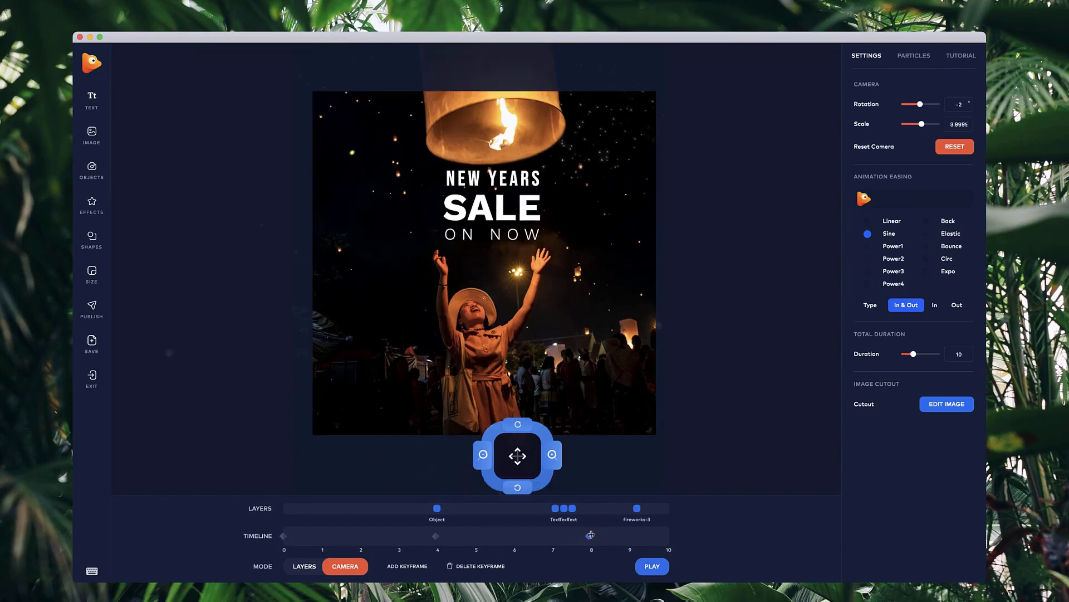
left_click(436, 536)
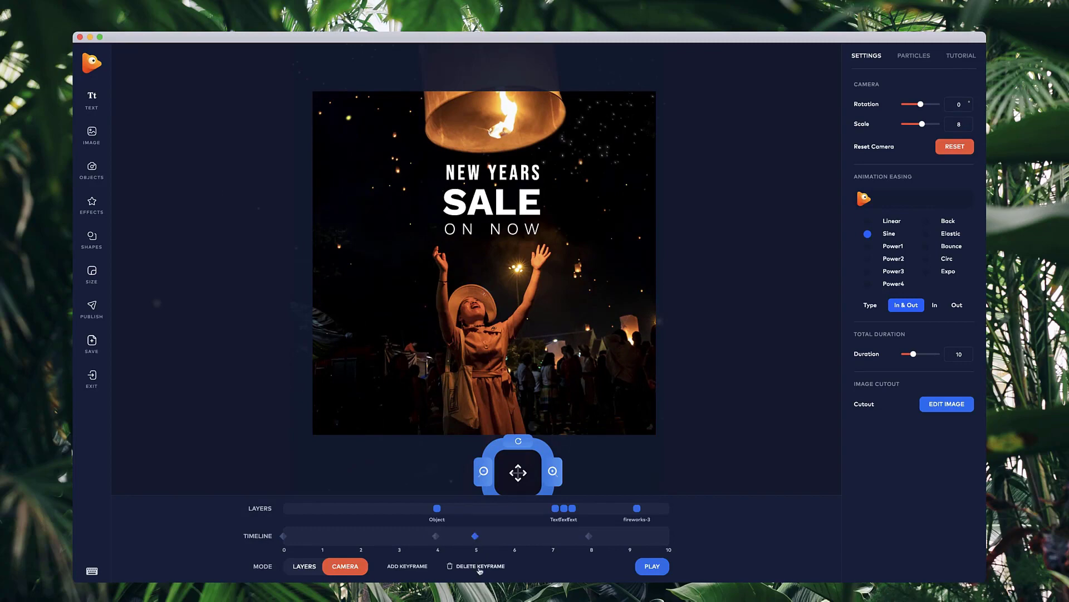
Add a 5-second keyframe holding the sale-text framing and preview the full animation
left_click(475, 537)
left_click(587, 534)
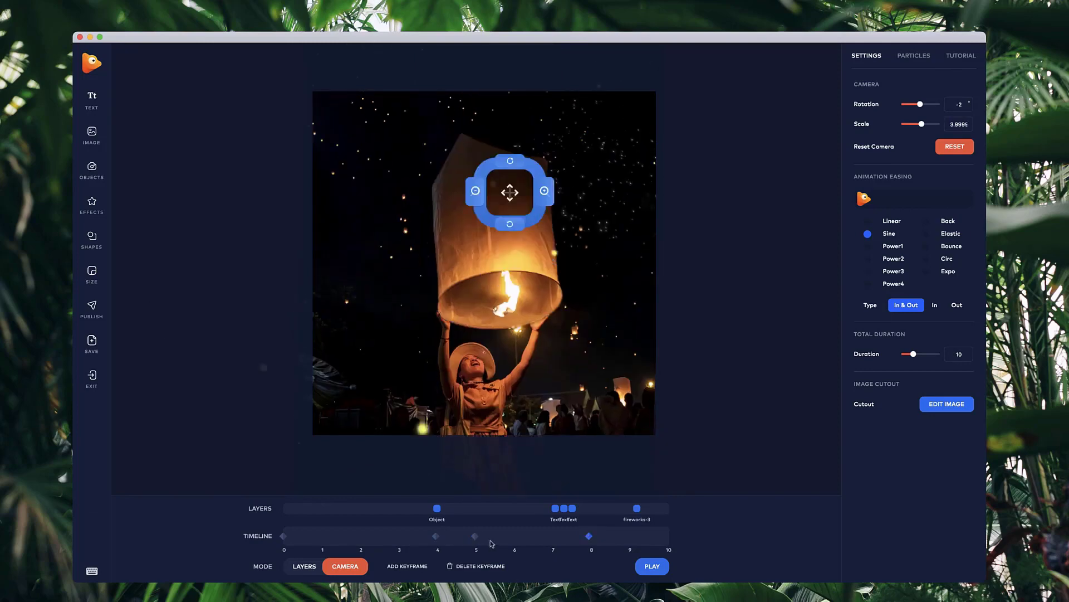
left_click(646, 566)
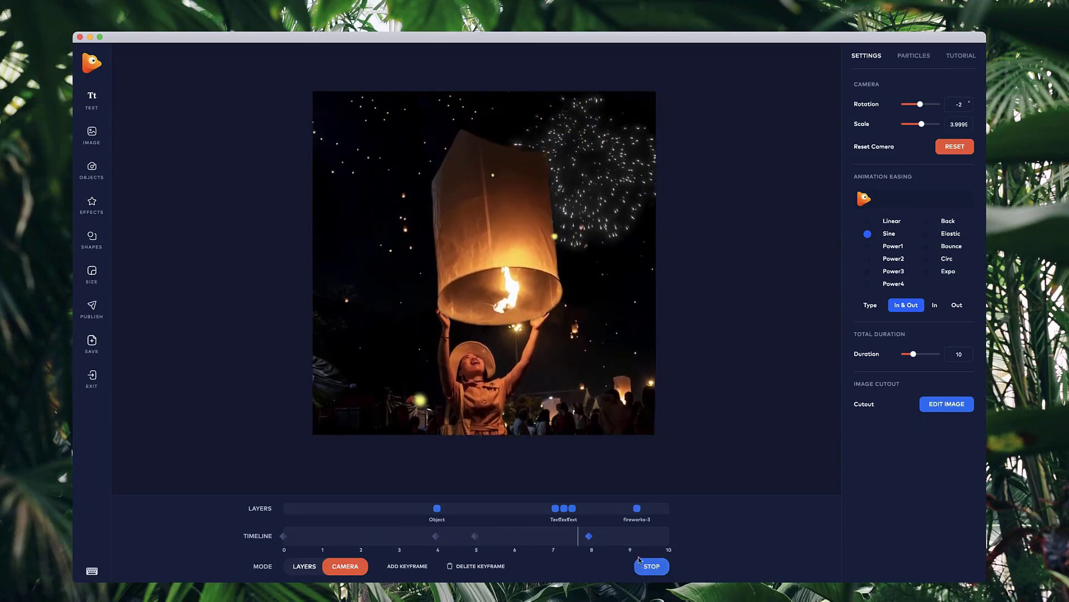
left_click(641, 563)
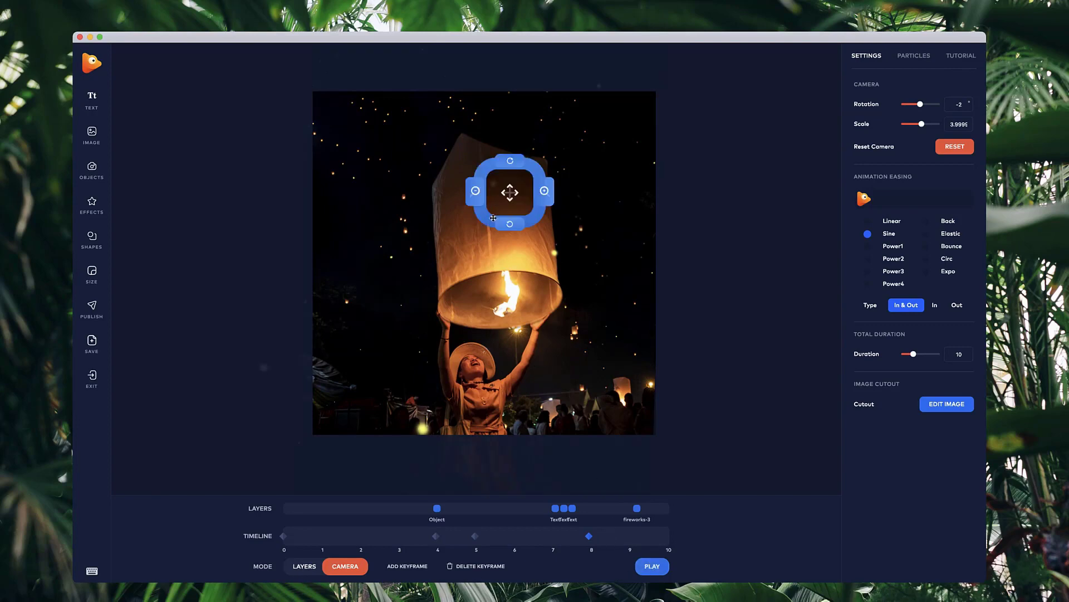
Jump to the 0-second keyframe and set the Total Duration to 10 seconds
scroll(505, 211, "up", 3)
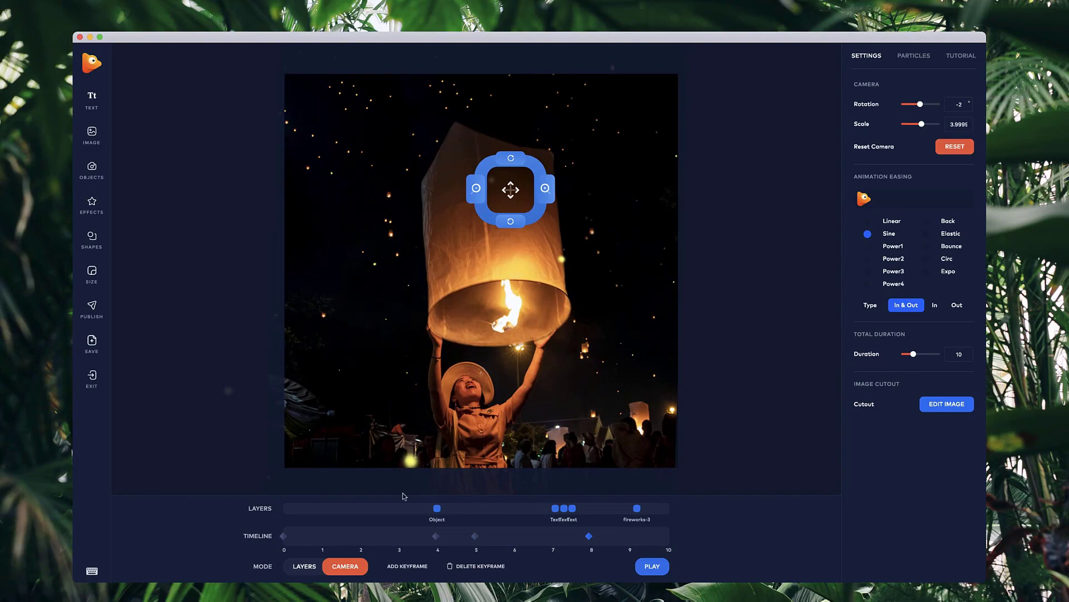
left_click(284, 535)
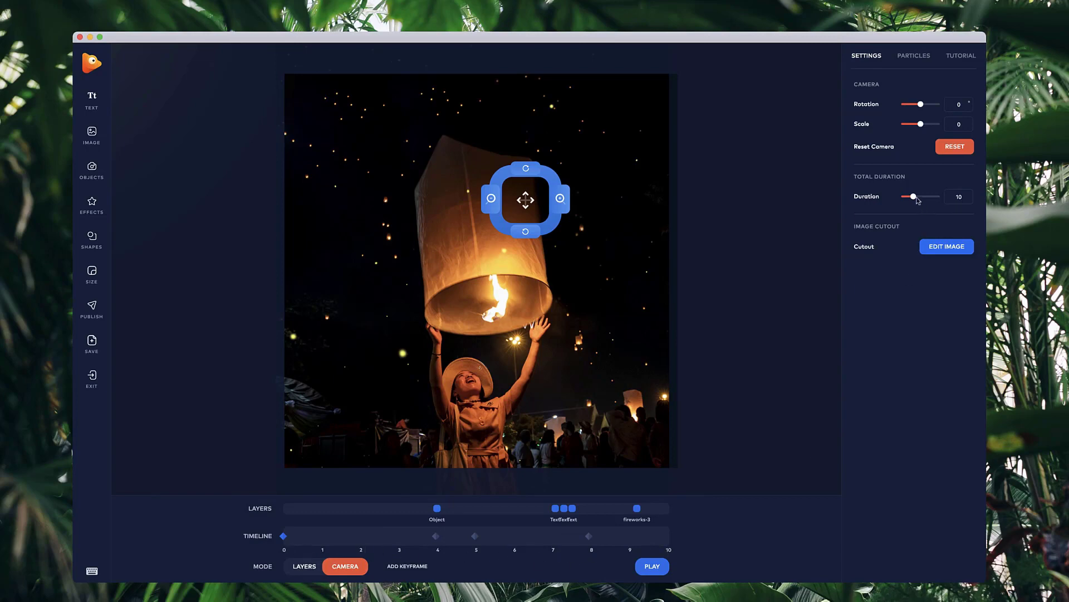
left_click_drag(914, 197, 915, 197)
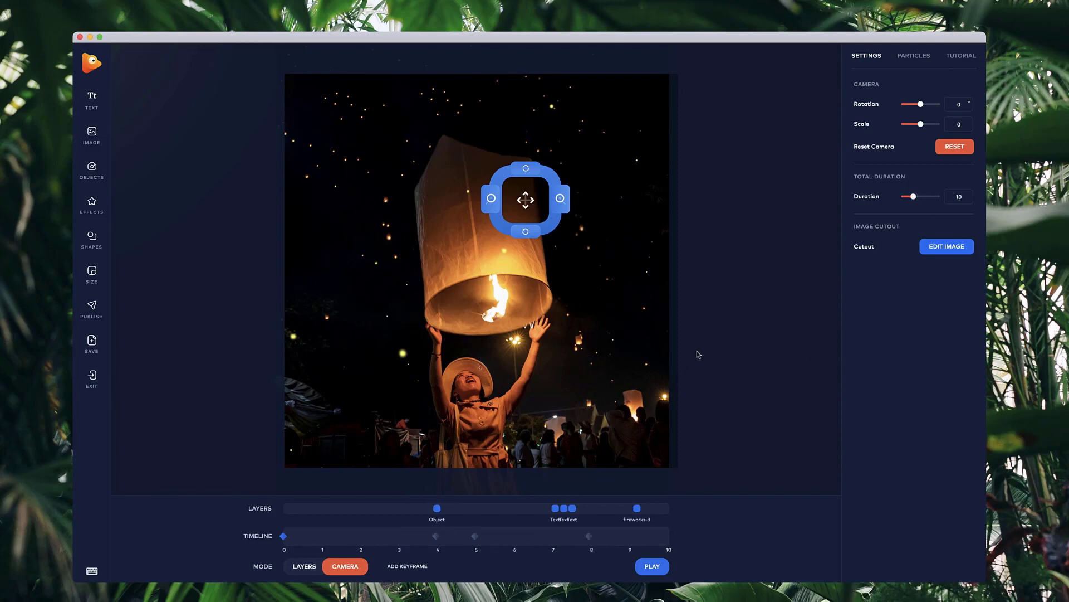